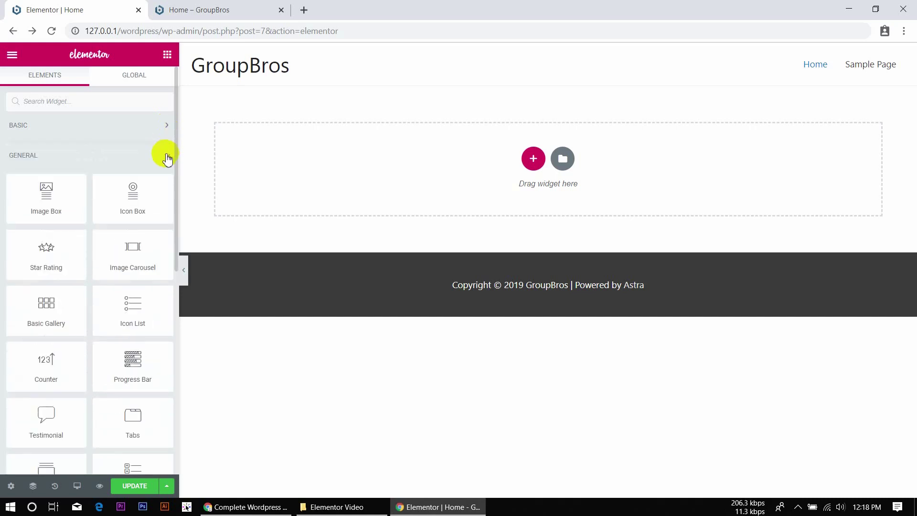
Step: Look through the General and WordPress widget categories and expand the Basic widgets
{"action": "left_click", "coordinate": [167, 157]}
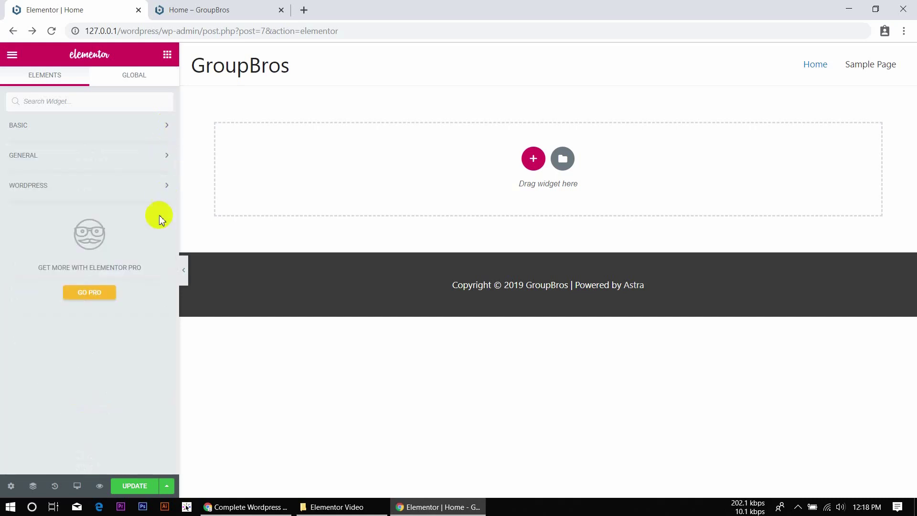
{"action": "left_click", "coordinate": [170, 185]}
{"action": "left_click", "coordinate": [169, 185]}
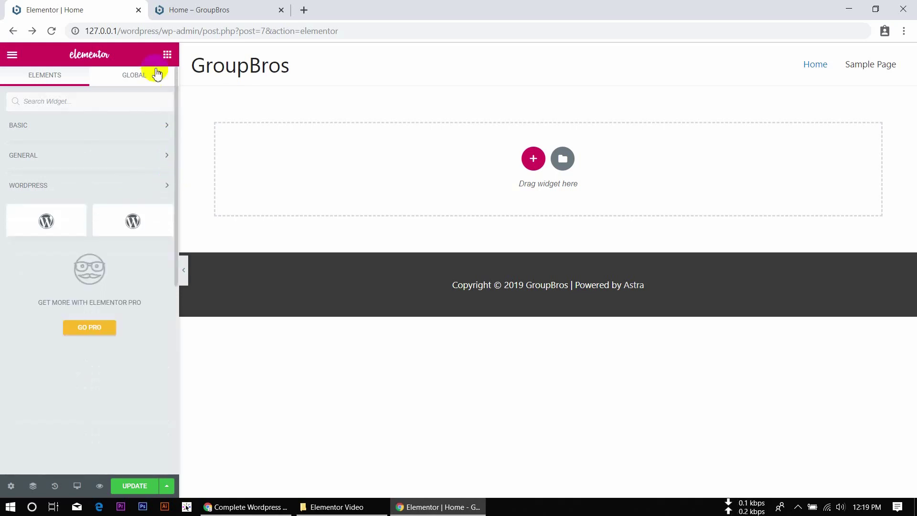
{"action": "left_click", "coordinate": [164, 125]}
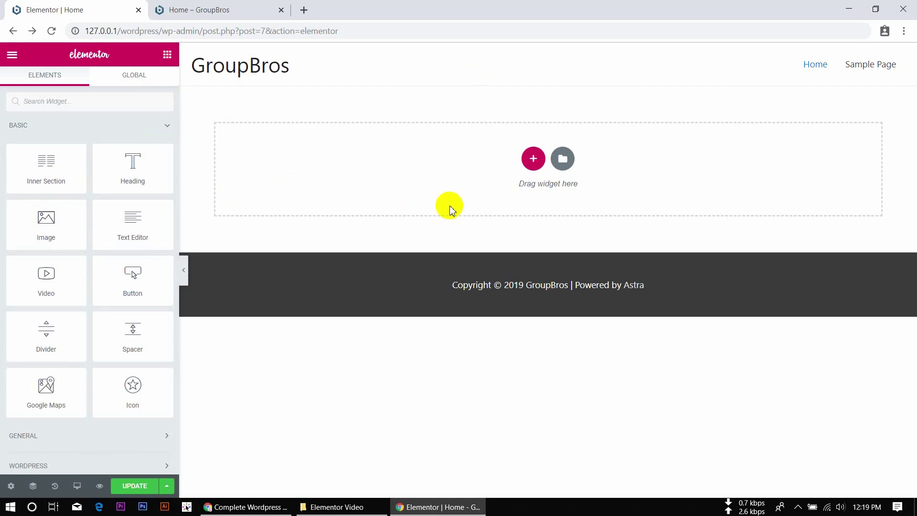
Step: Open the template library and browse the page templates
{"action": "left_click", "coordinate": [562, 160]}
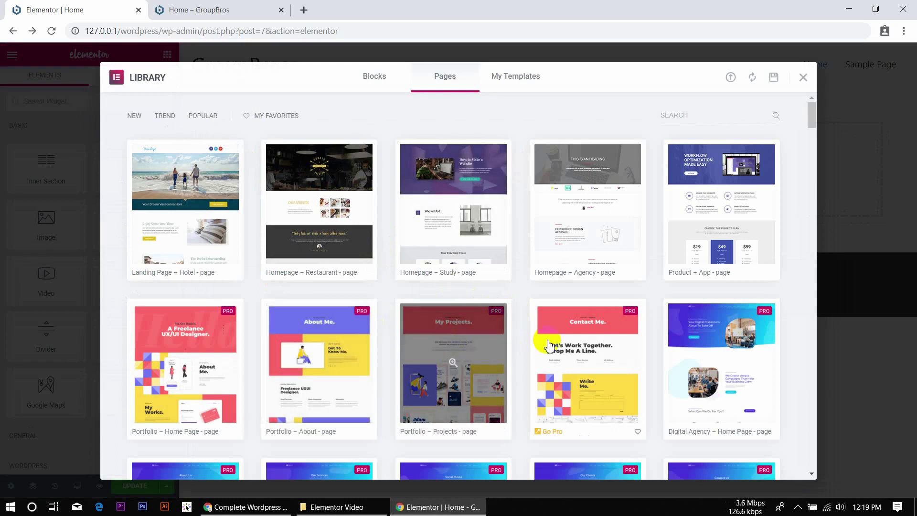
{"action": "scroll", "coordinate": [544, 341], "scroll_direction": "down", "scroll_amount": 6}
{"action": "scroll", "coordinate": [544, 341], "scroll_direction": "down", "scroll_amount": 3}
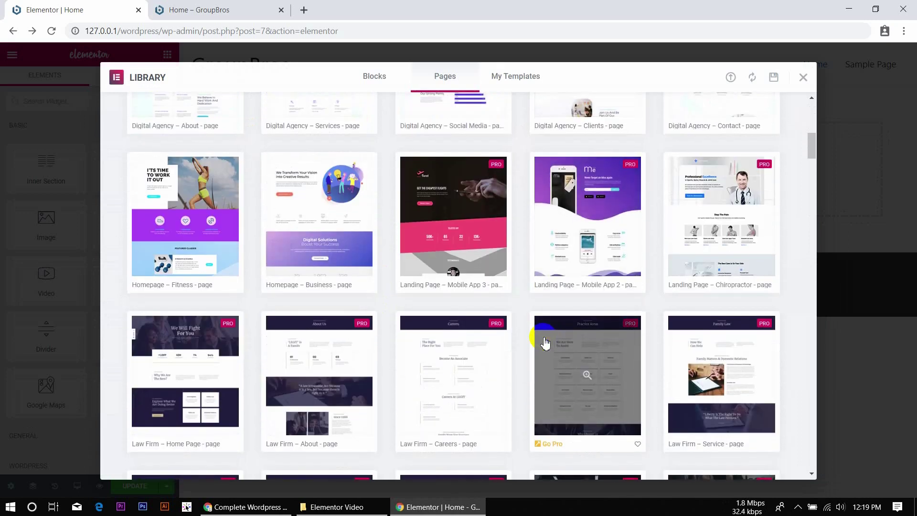
{"action": "scroll", "coordinate": [543, 340], "scroll_direction": "down", "scroll_amount": 2}
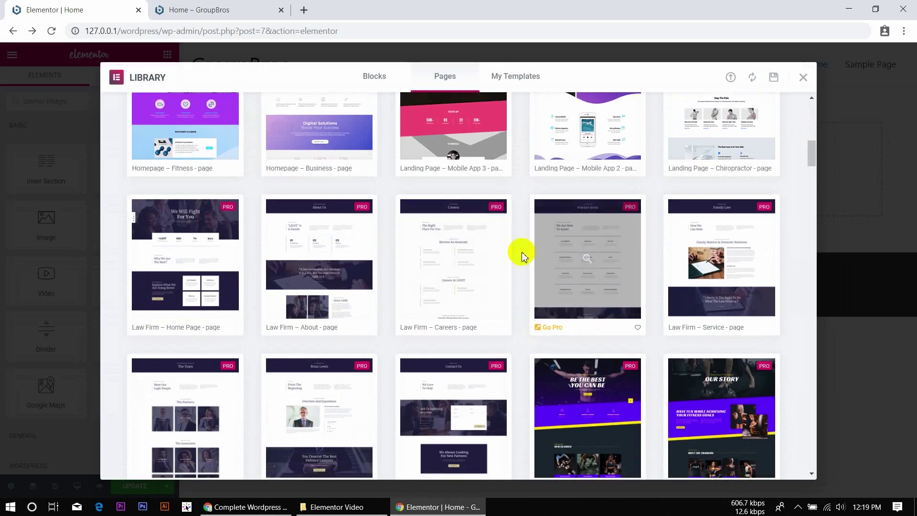
{"action": "scroll", "coordinate": [523, 253], "scroll_direction": "up", "scroll_amount": 15}
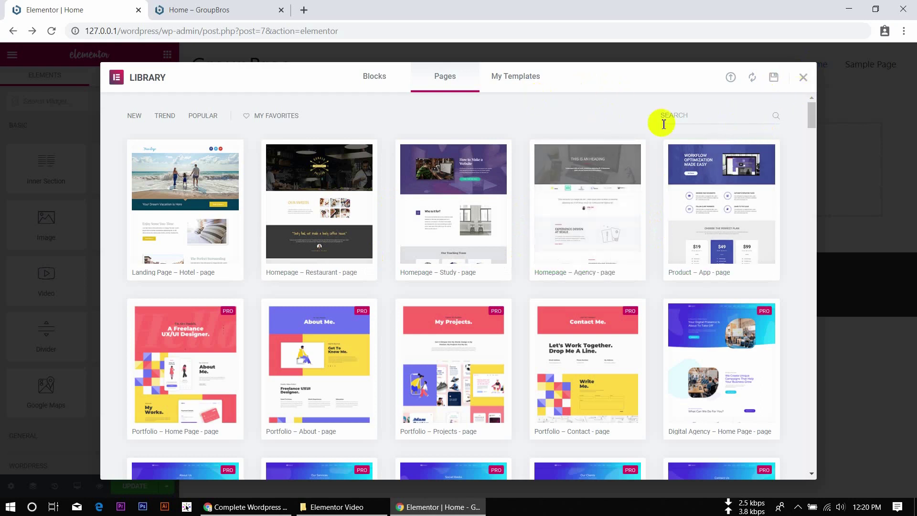
Step: View the saved templates area of the library and browse the available blocks
{"action": "left_click", "coordinate": [524, 85]}
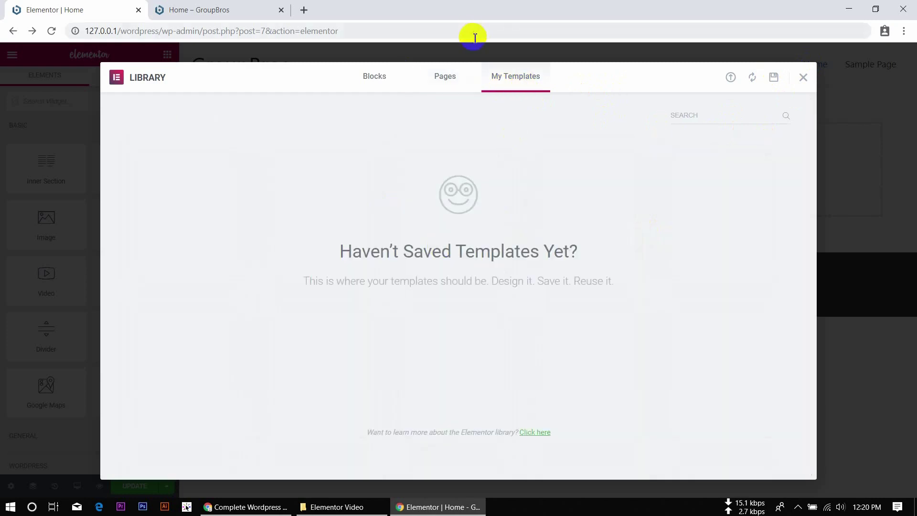
{"action": "left_click", "coordinate": [444, 74]}
{"action": "left_click", "coordinate": [371, 86]}
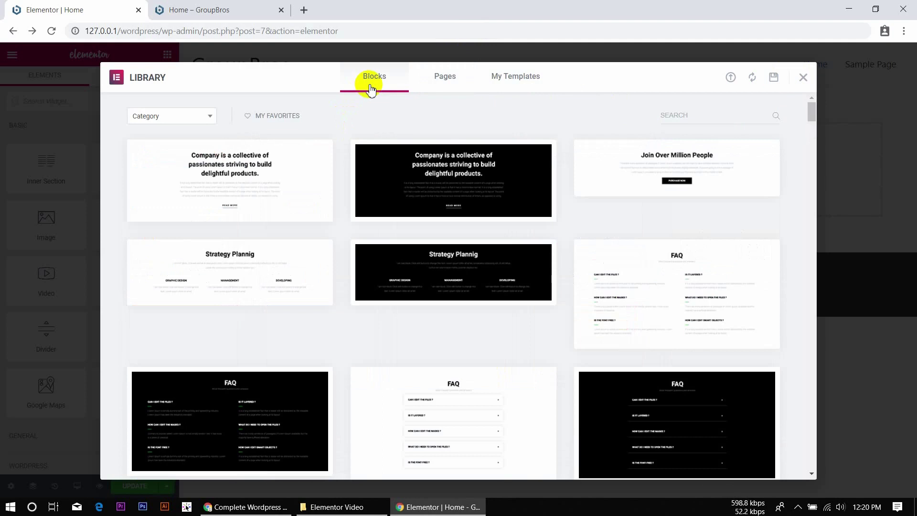
{"action": "mouse_move", "coordinate": [454, 292]}
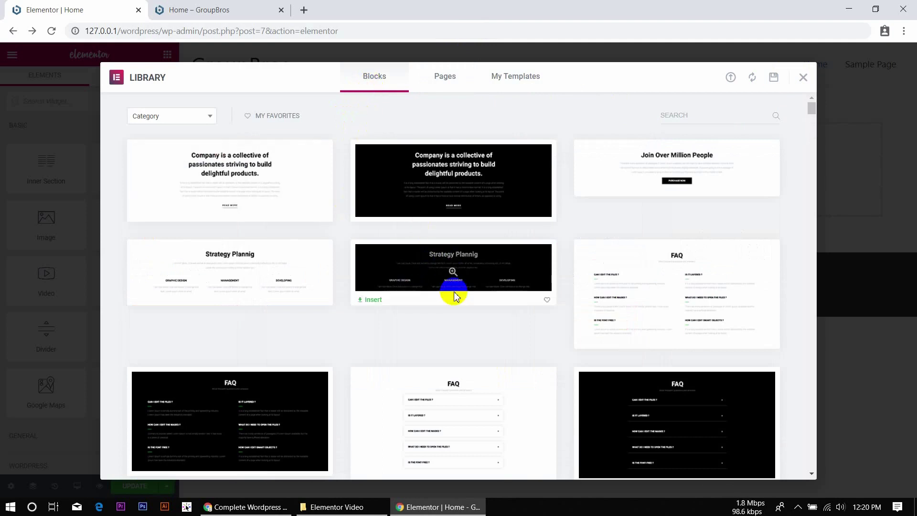
{"action": "scroll", "coordinate": [454, 294], "scroll_direction": "down", "scroll_amount": 4}
{"action": "scroll", "coordinate": [448, 298], "scroll_direction": "up", "scroll_amount": 4}
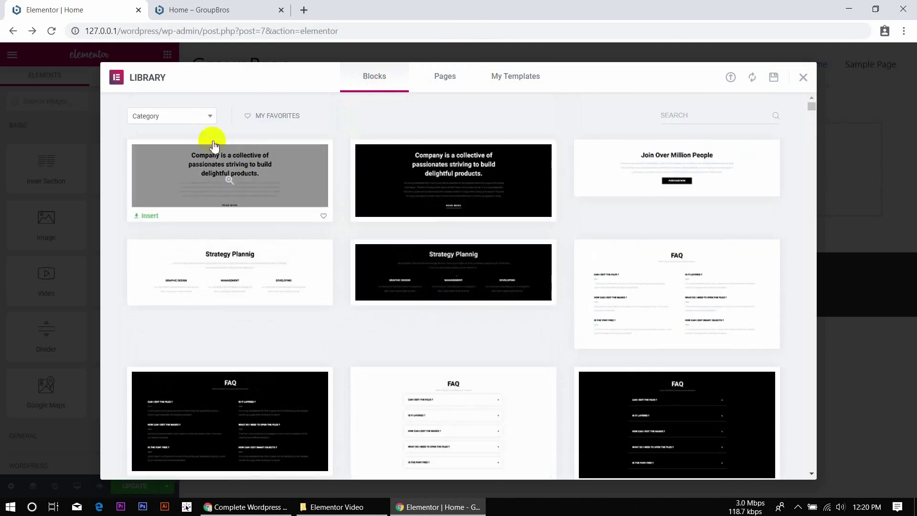
Step: Filter the library blocks by the About category and look through the matching designs
{"action": "left_click", "coordinate": [184, 119]}
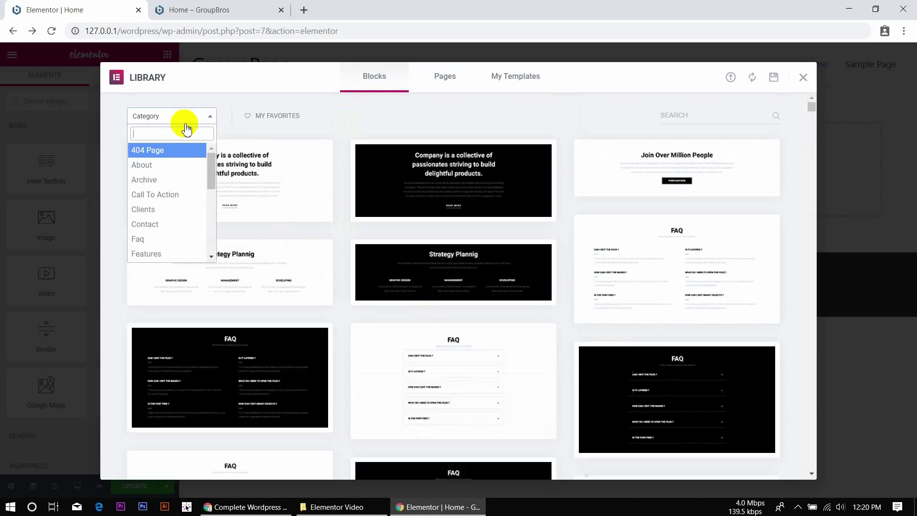
{"action": "left_click", "coordinate": [168, 172]}
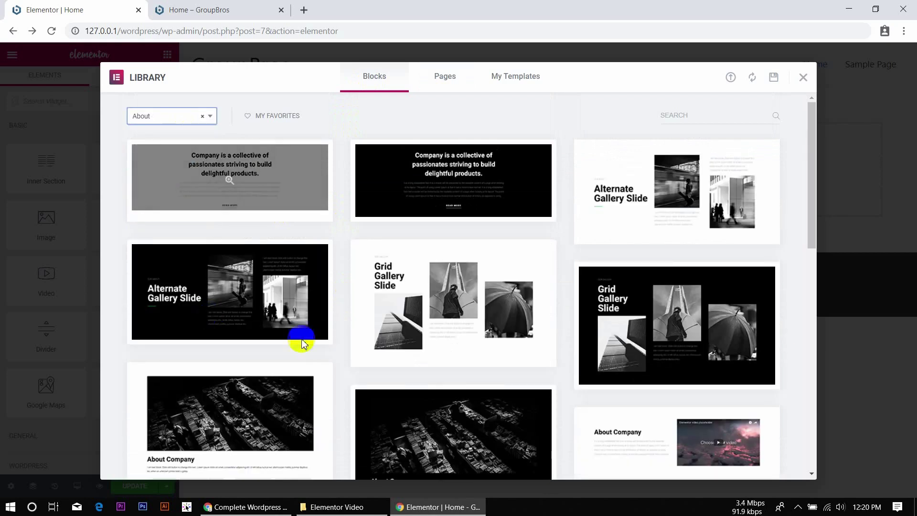
{"action": "left_click", "coordinate": [179, 120]}
{"action": "left_click", "coordinate": [162, 165]}
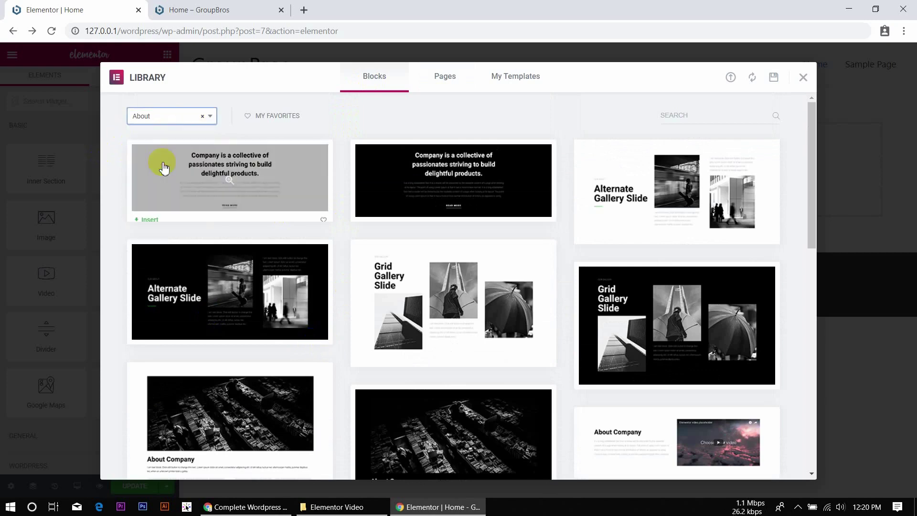
{"action": "scroll", "coordinate": [424, 308], "scroll_direction": "down", "scroll_amount": 10}
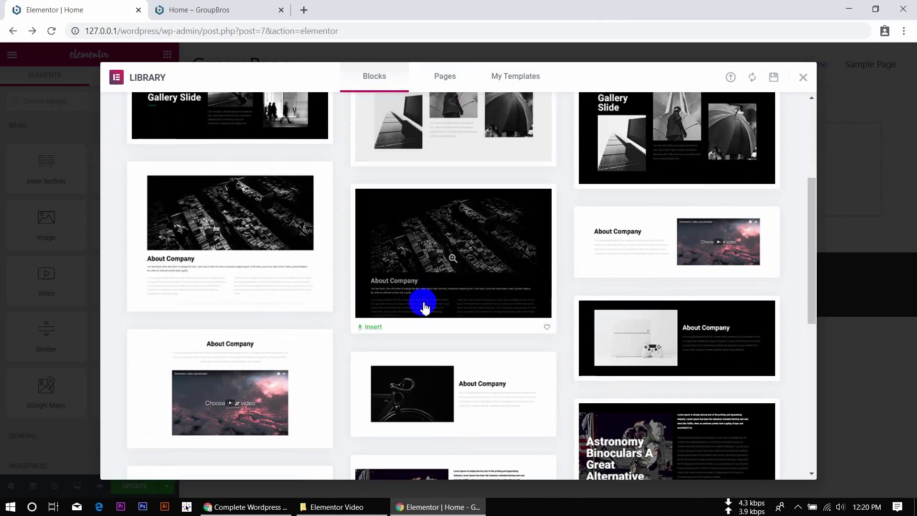
{"action": "scroll", "coordinate": [422, 305], "scroll_direction": "down", "scroll_amount": 3}
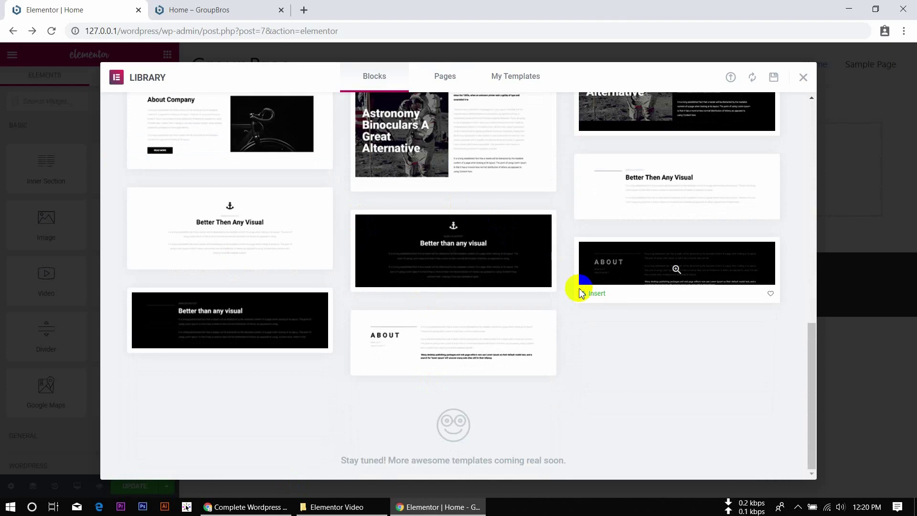
Step: Check the saved templates once more and close the template library
{"action": "left_click", "coordinate": [507, 82]}
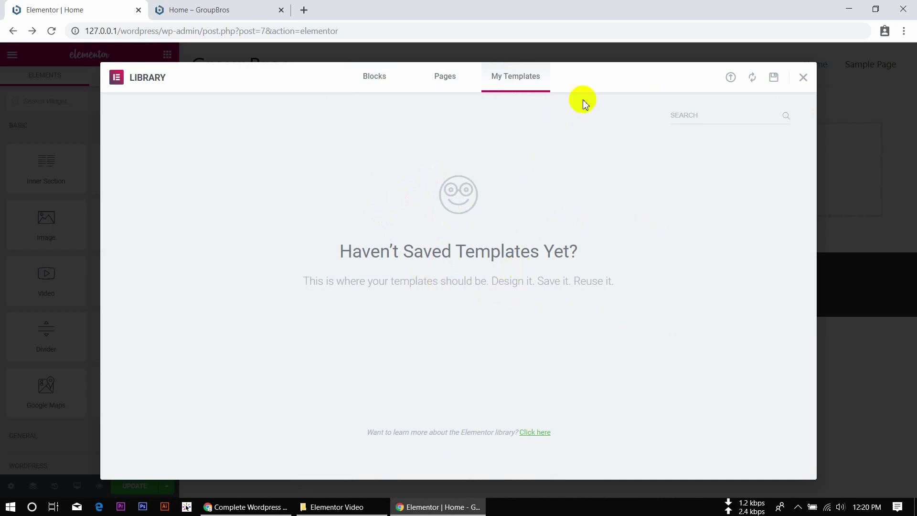
{"action": "left_click", "coordinate": [673, 115]}
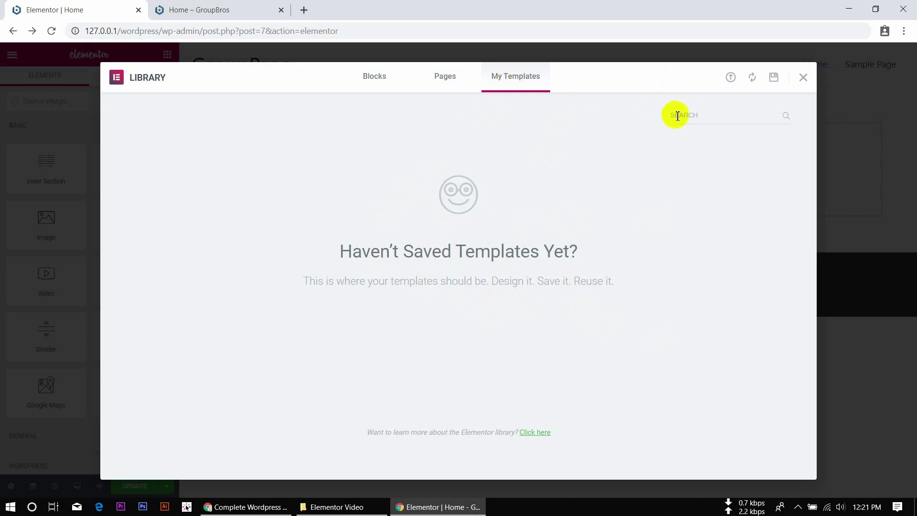
{"action": "left_click", "coordinate": [805, 77]}
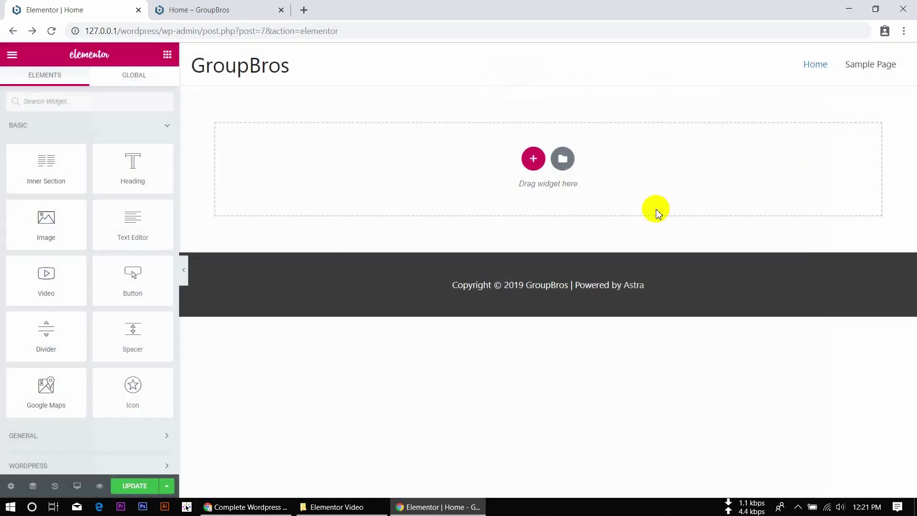
Step: Add three stacked sections to the page: one with a single column, one with two equal columns and one with three equal columns
{"action": "left_click", "coordinate": [534, 166]}
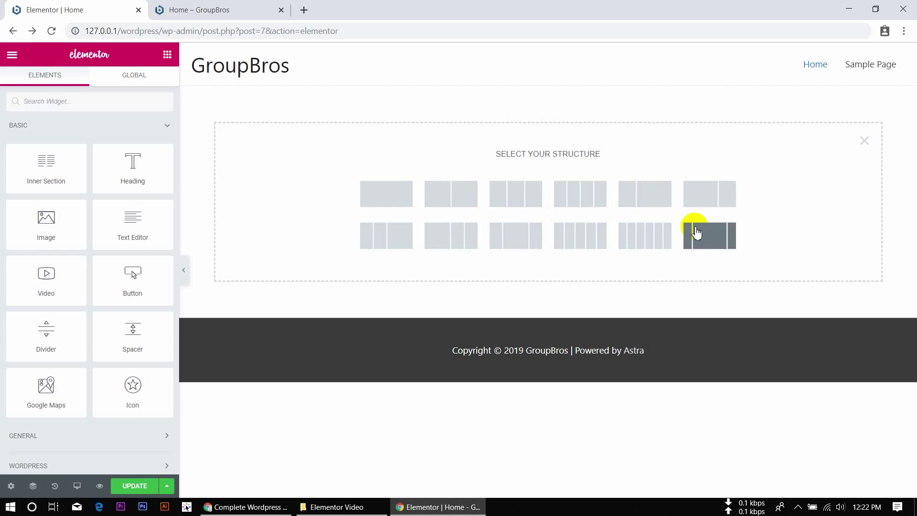
{"action": "left_click", "coordinate": [389, 206]}
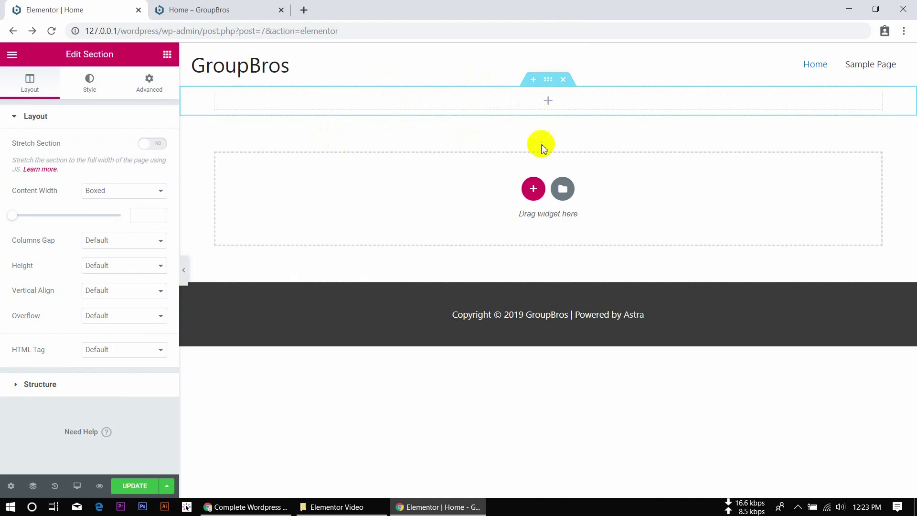
{"action": "left_click", "coordinate": [534, 189]}
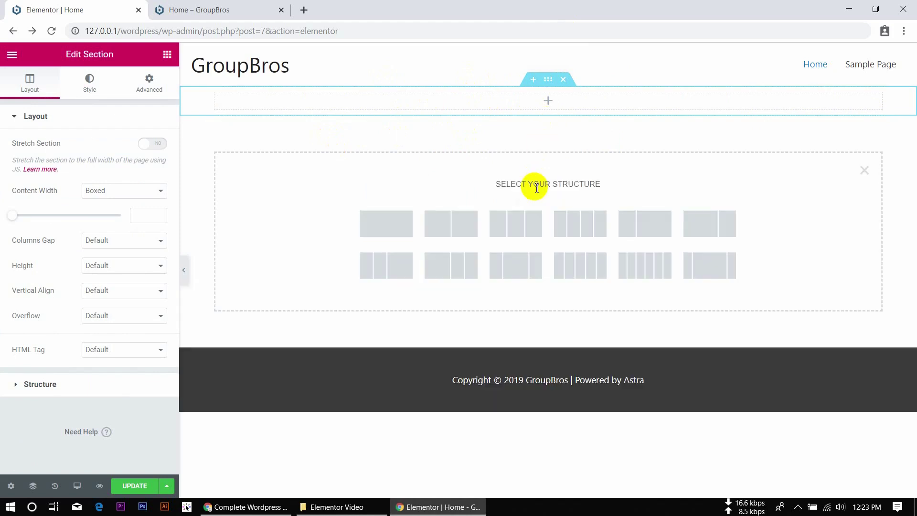
{"action": "left_click", "coordinate": [449, 244]}
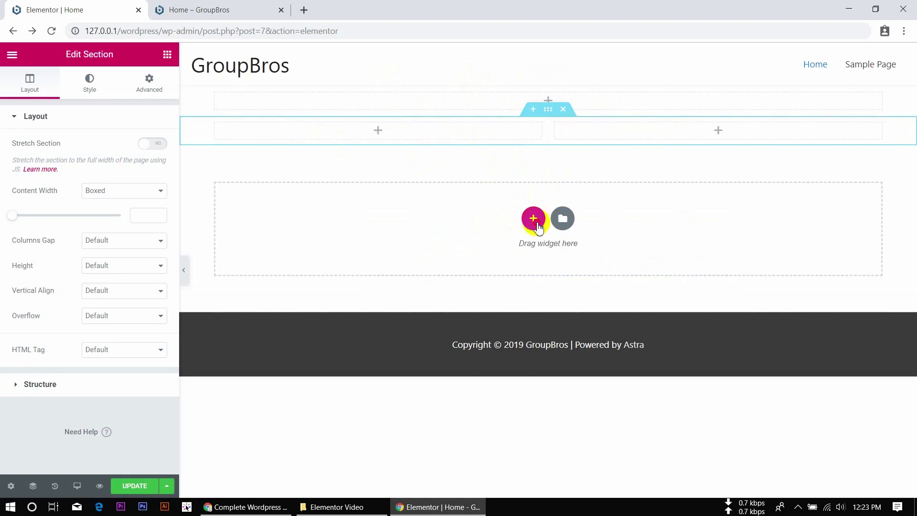
{"action": "left_click", "coordinate": [534, 220]}
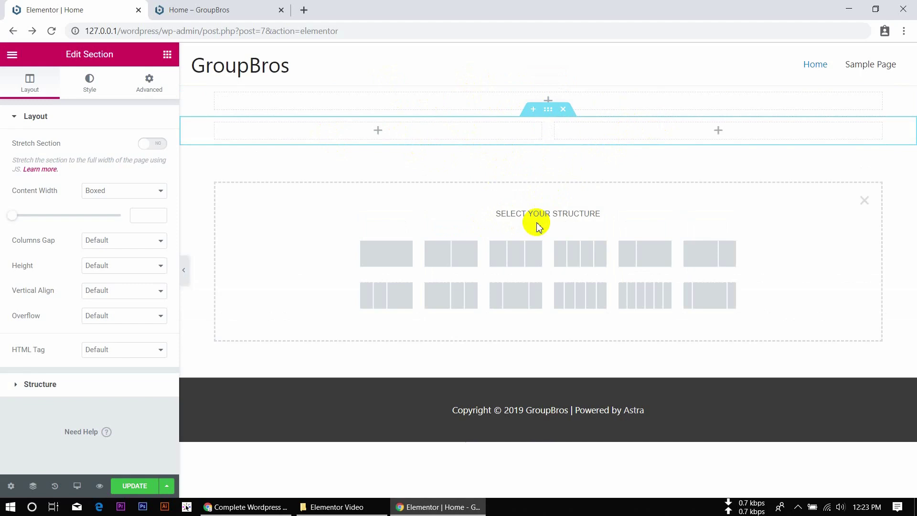
{"action": "left_click", "coordinate": [538, 260]}
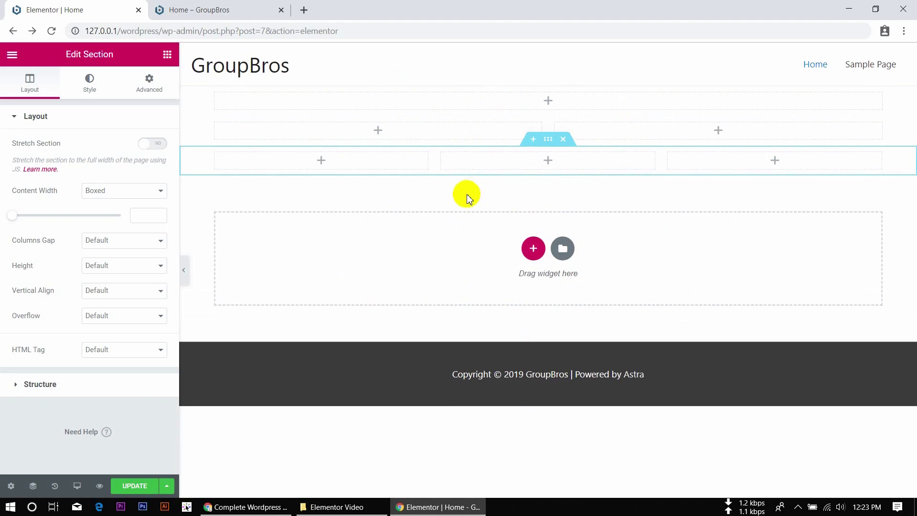
Step: Dismiss the Meet Right Click tip and show the layout settings of the single-column section
{"action": "left_click", "coordinate": [547, 139]}
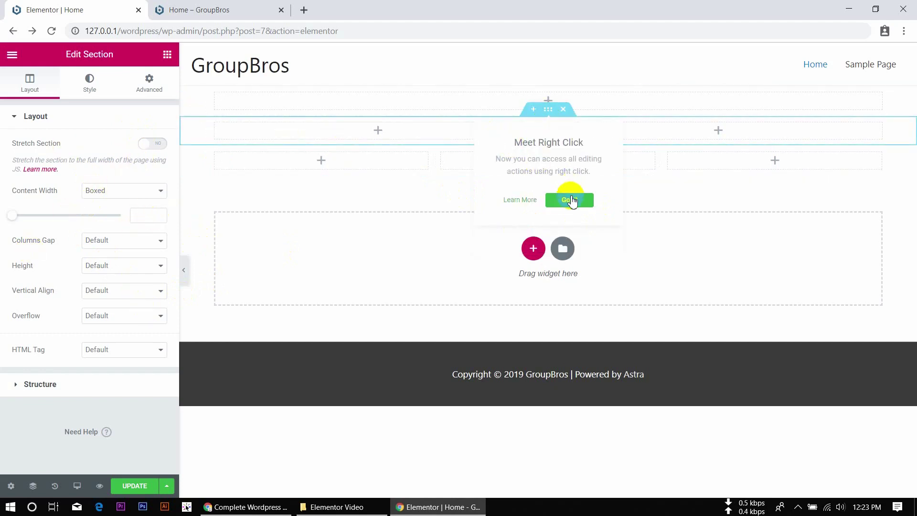
{"action": "left_click", "coordinate": [569, 199]}
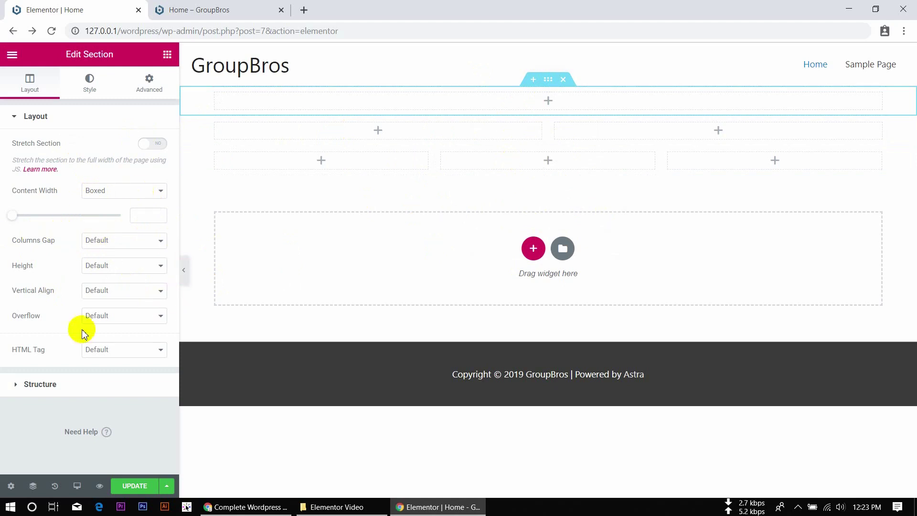
{"action": "left_click_drag", "start_coordinate": [178, 234], "coordinate": [177, 206]}
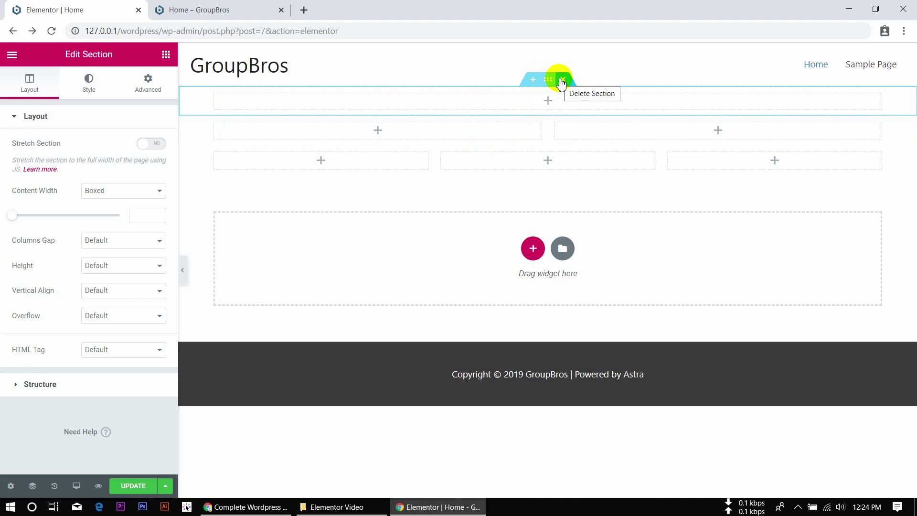
Step: Open and dismiss a new section area above the first section, and move the two-column section above the single-column one
{"action": "left_click", "coordinate": [532, 85]}
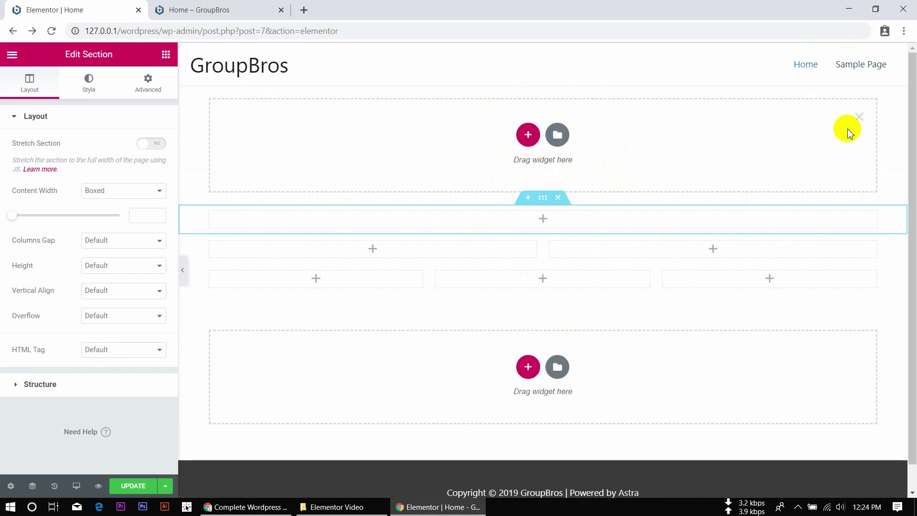
{"action": "left_click", "coordinate": [863, 117]}
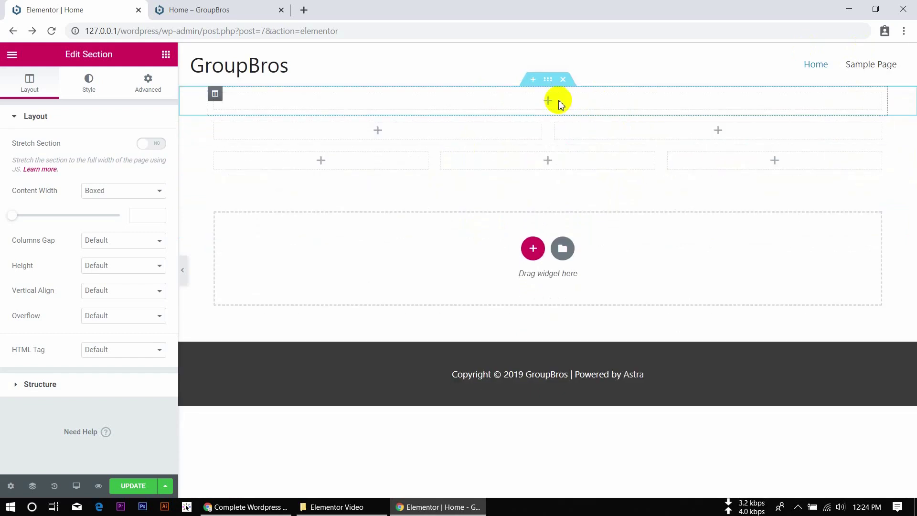
{"action": "left_click_drag", "start_coordinate": [549, 111], "coordinate": [549, 94]}
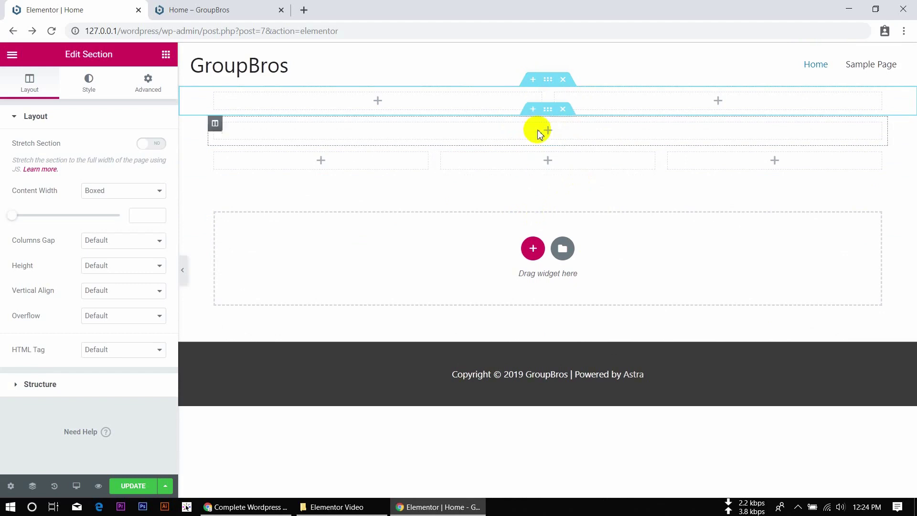
Step: Open and dismiss a new section area above the two-column section, and move the single-column section back to the top of the page
{"action": "left_click", "coordinate": [531, 80]}
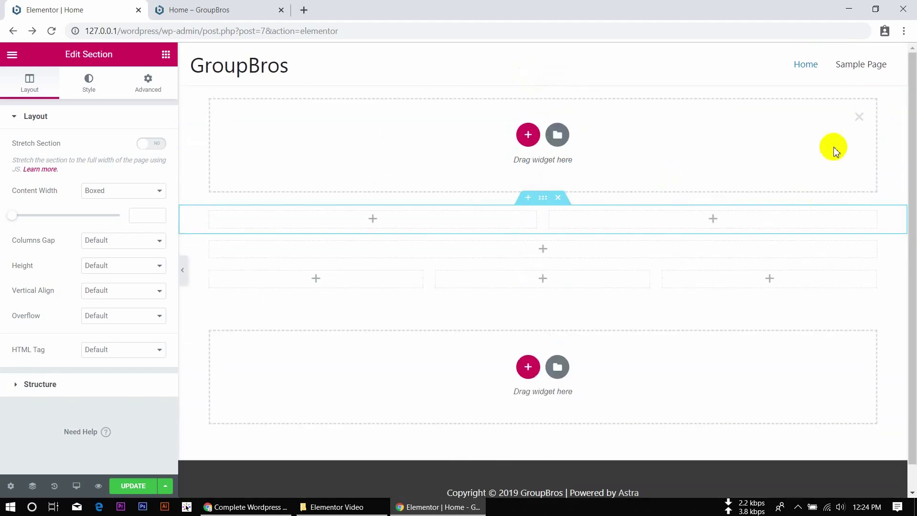
{"action": "left_click", "coordinate": [858, 119]}
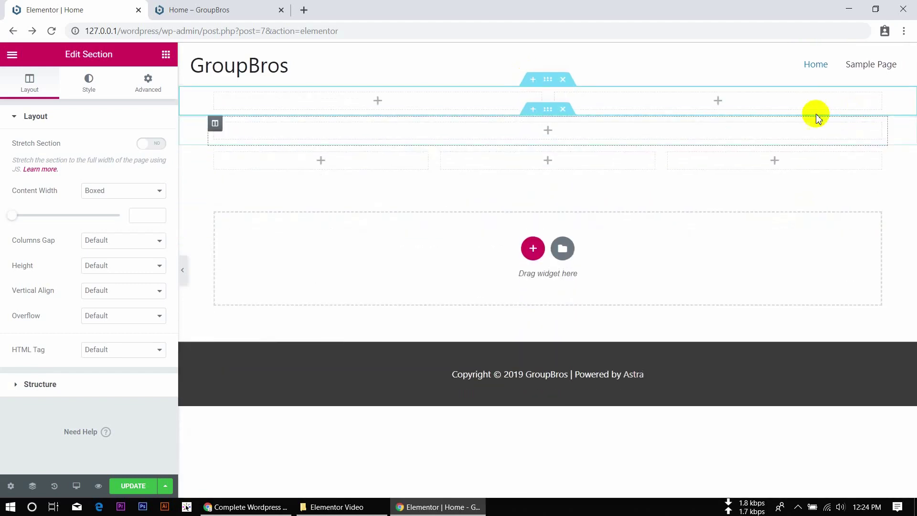
{"action": "left_click_drag", "start_coordinate": [550, 113], "coordinate": [551, 89]}
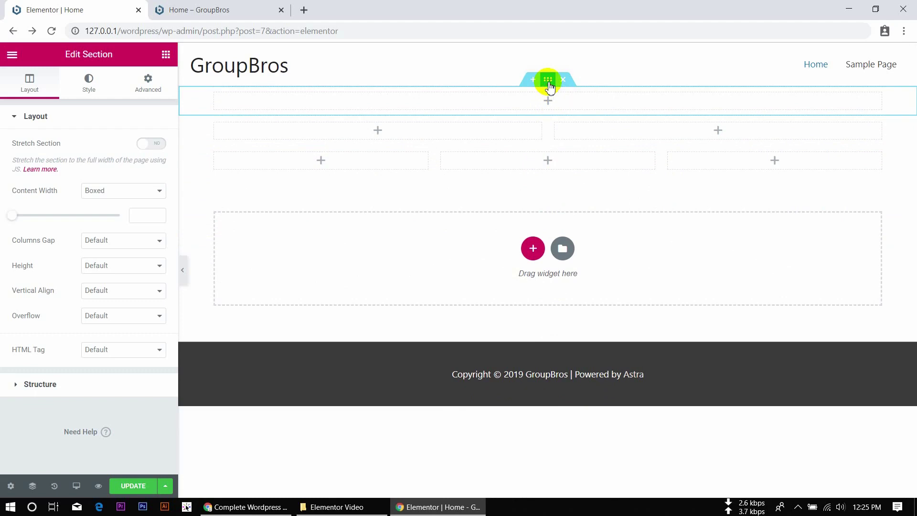
{"action": "left_click_drag", "start_coordinate": [549, 87], "coordinate": [471, 116]}
{"action": "left_click_drag", "start_coordinate": [554, 87], "coordinate": [110, 242]}
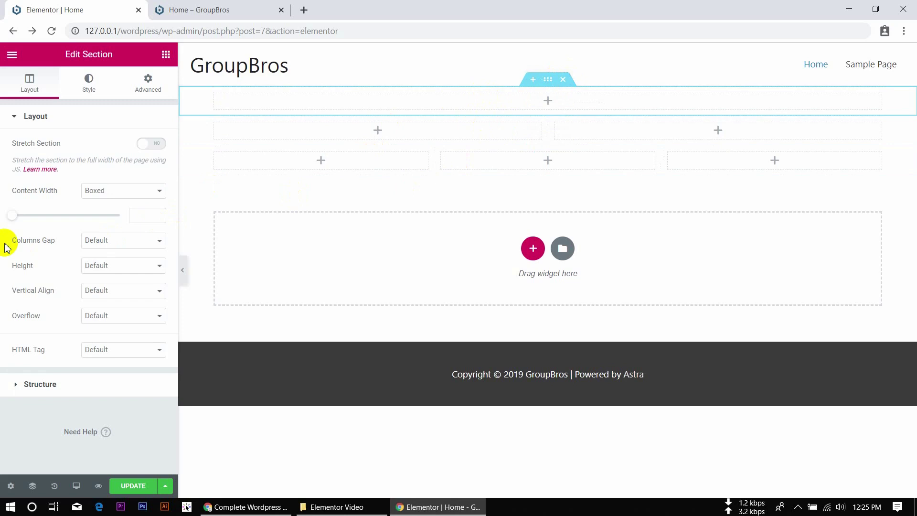
Step: Examine the structure options of the single-column section and return to its layout settings
{"action": "left_click", "coordinate": [14, 385]}
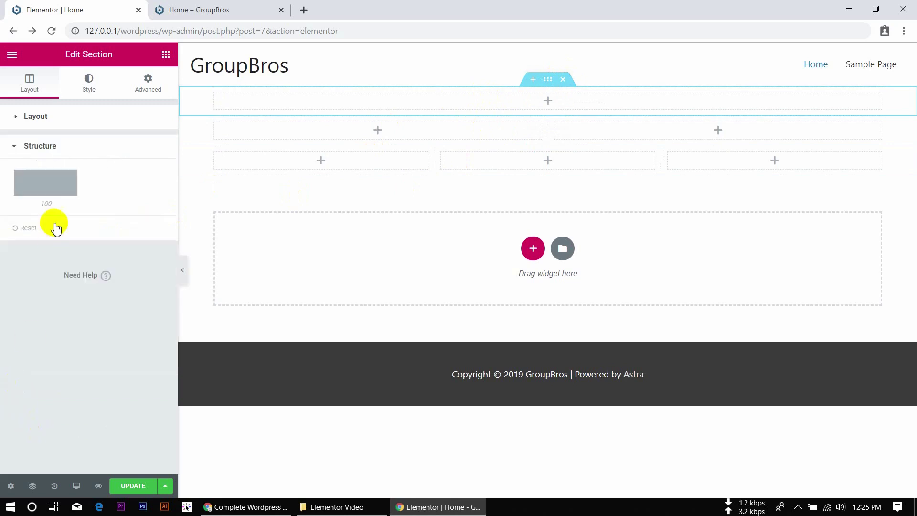
{"action": "left_click", "coordinate": [35, 121]}
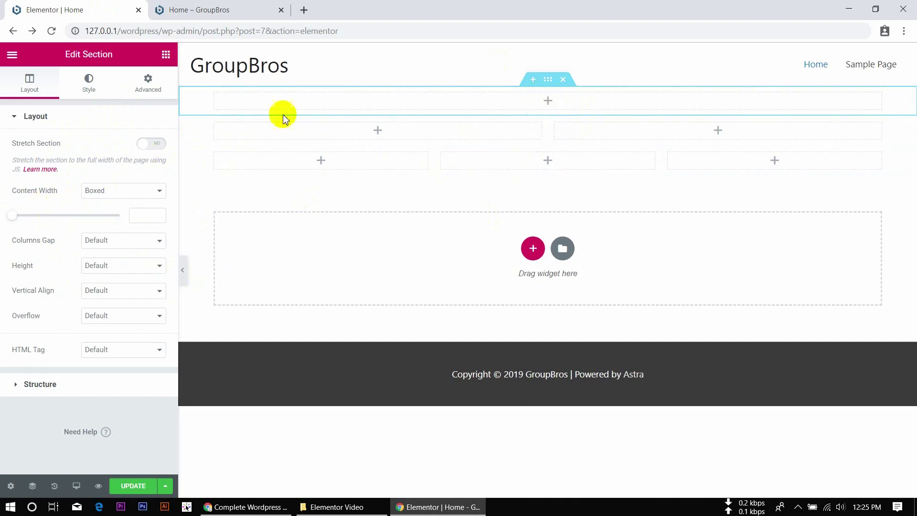
Step: Place an Inner Section widget inside the single-column section and delete the two-column and three-column sections below it
{"action": "left_click", "coordinate": [549, 99]}
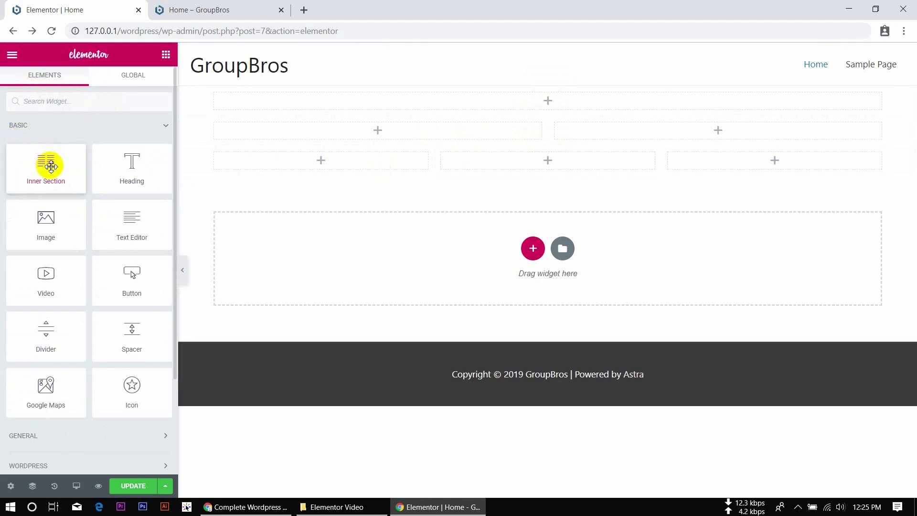
{"action": "left_click_drag", "start_coordinate": [50, 166], "coordinate": [467, 105]}
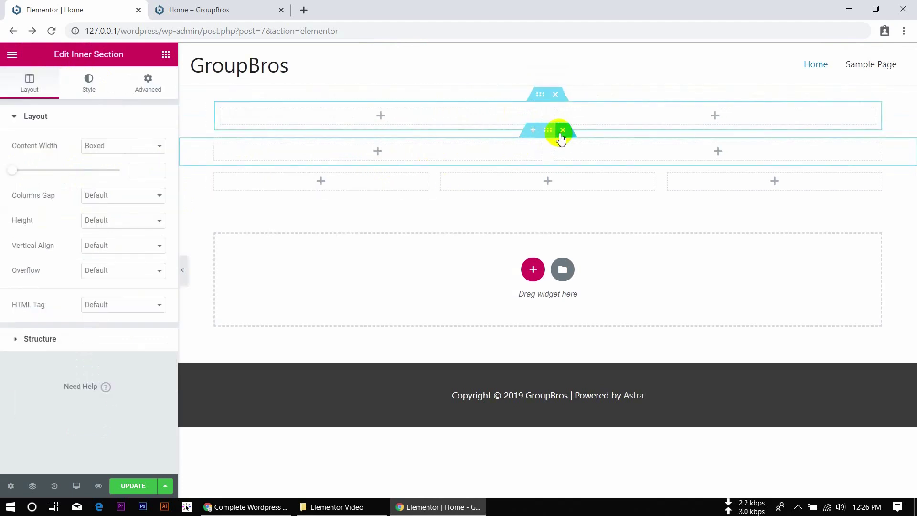
{"action": "left_click", "coordinate": [560, 134]}
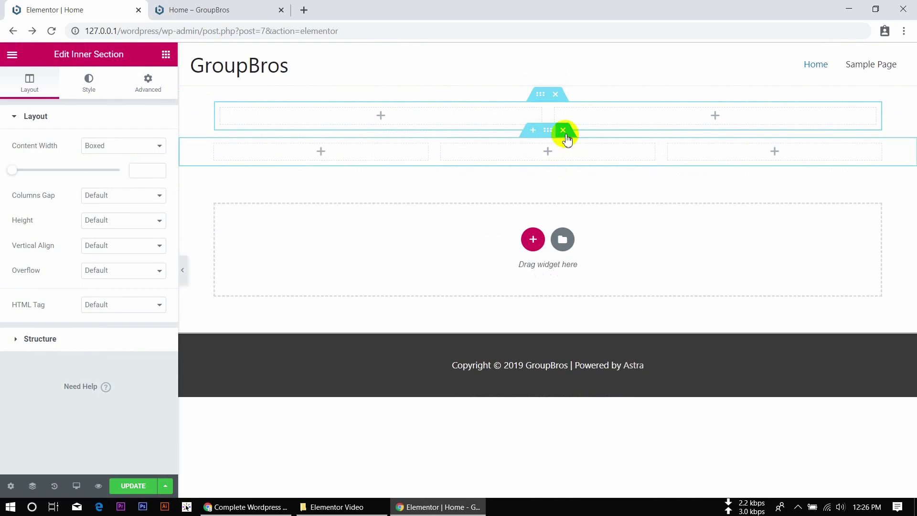
{"action": "left_click", "coordinate": [563, 133]}
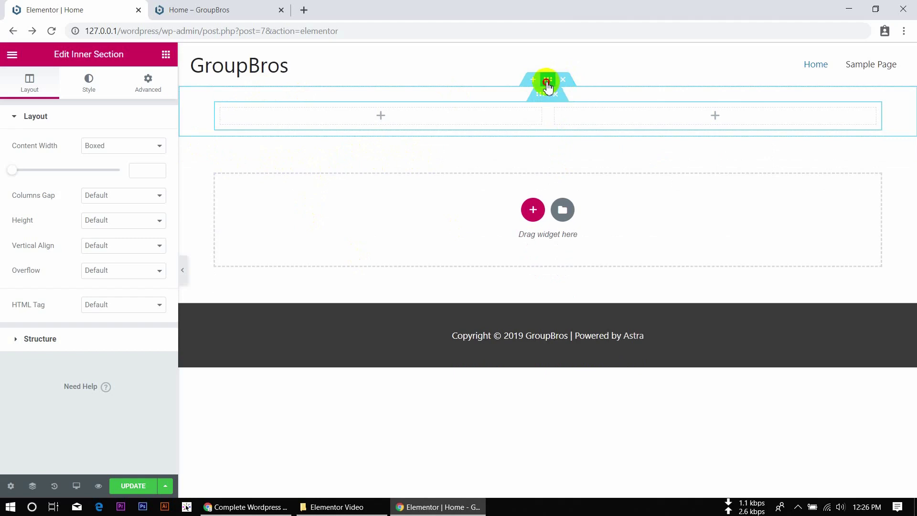
Step: Give the outer section a Classic background with a black color
{"action": "left_click", "coordinate": [547, 82]}
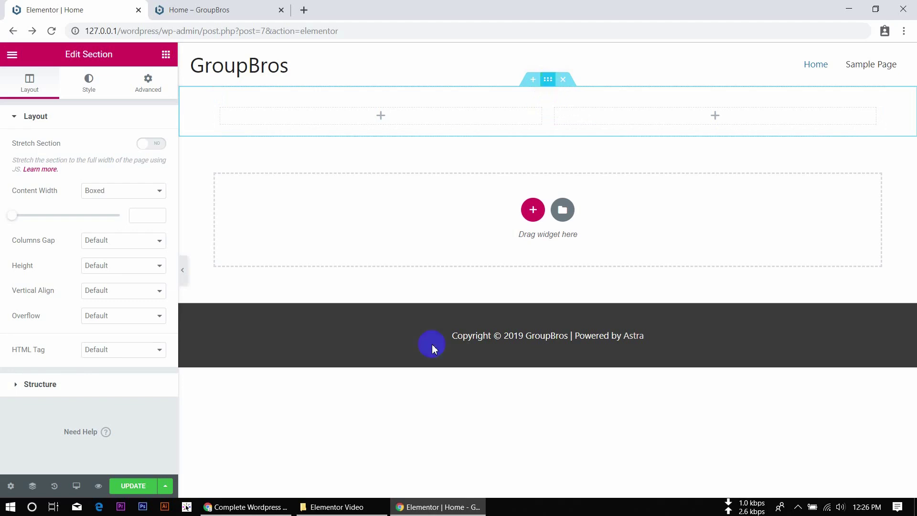
{"action": "left_click", "coordinate": [90, 86]}
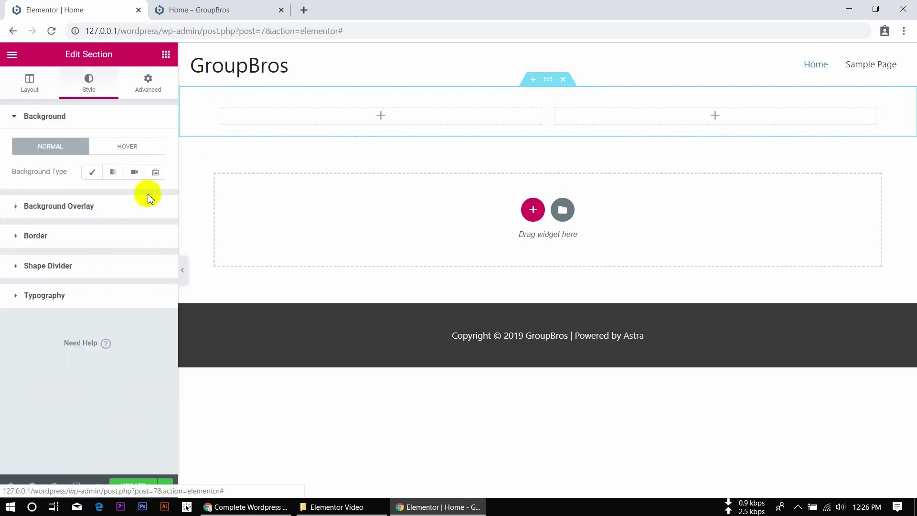
{"action": "left_click", "coordinate": [92, 172]}
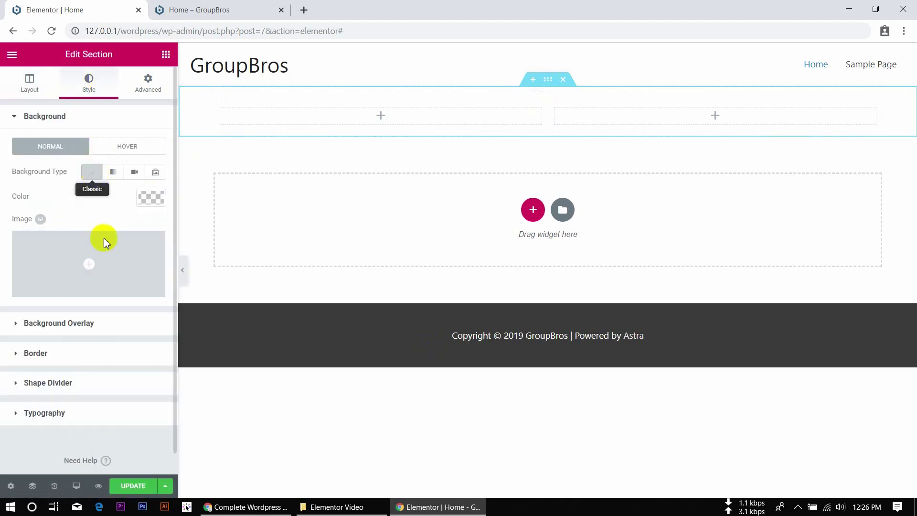
{"action": "left_click", "coordinate": [159, 199]}
{"action": "left_click", "coordinate": [45, 301]}
{"action": "left_click", "coordinate": [7, 391]}
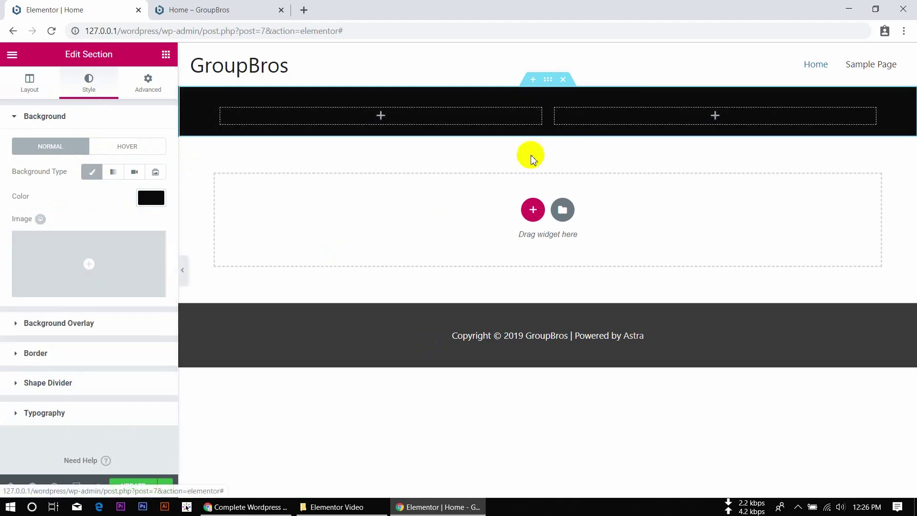
Step: Give the inner section a Classic background in green #61ce70 and briefly preview the page without the editing panel
{"action": "left_click", "coordinate": [546, 99]}
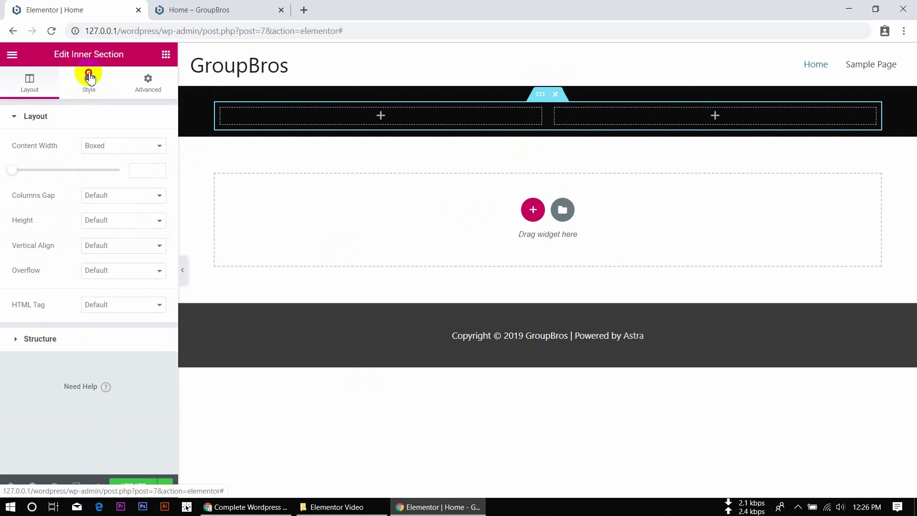
{"action": "left_click", "coordinate": [88, 81]}
{"action": "left_click", "coordinate": [94, 172]}
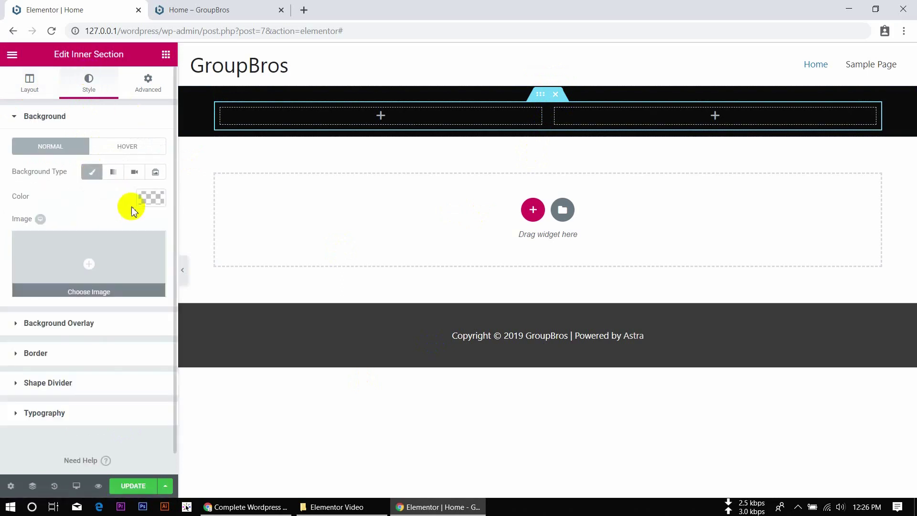
{"action": "left_click", "coordinate": [141, 199]}
{"action": "left_click", "coordinate": [145, 205]}
{"action": "left_click", "coordinate": [145, 206]}
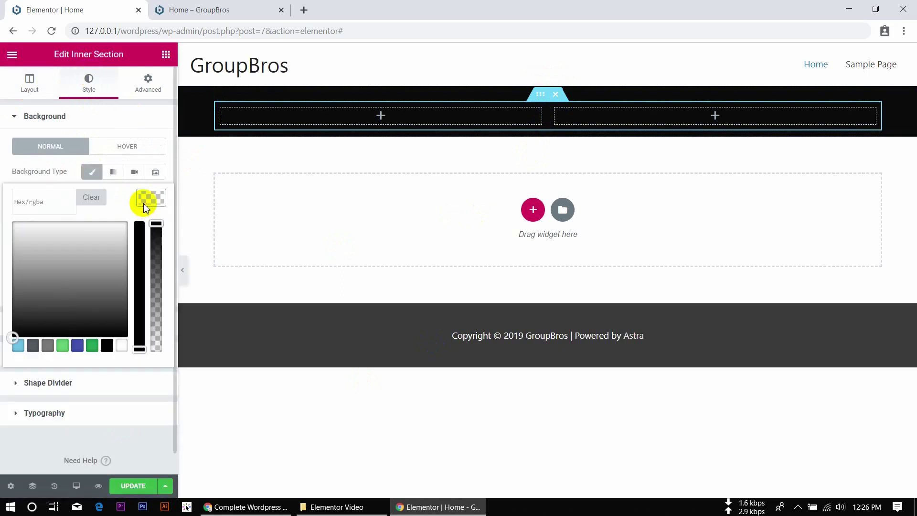
{"action": "left_click", "coordinate": [64, 346]}
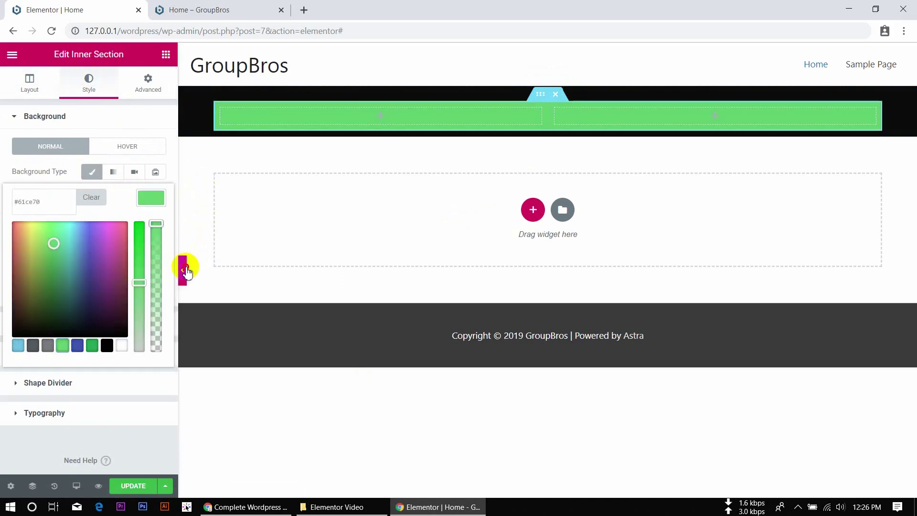
{"action": "left_click", "coordinate": [182, 270]}
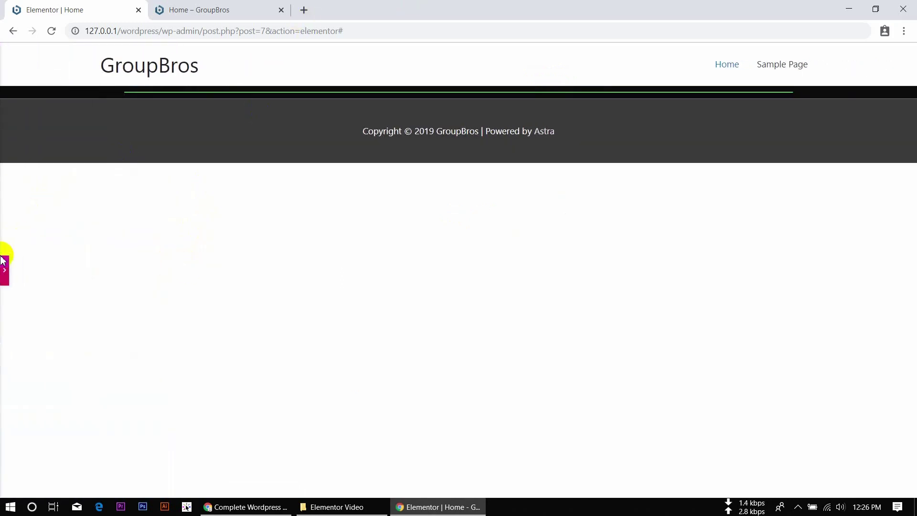
{"action": "left_click", "coordinate": [4, 273]}
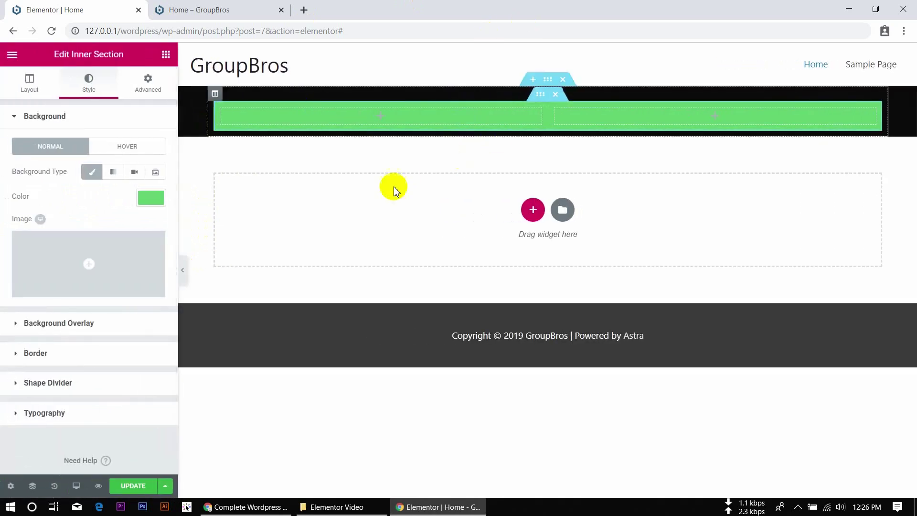